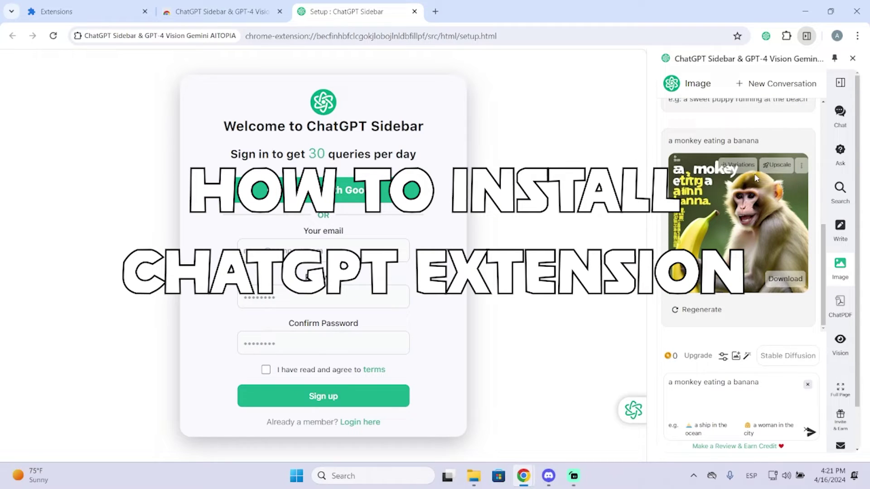
# - Send the 'Get suggestions and create new ideas' travel prompt from Chat to GPT-3.5 and review the reply
pyautogui.click(840, 151)
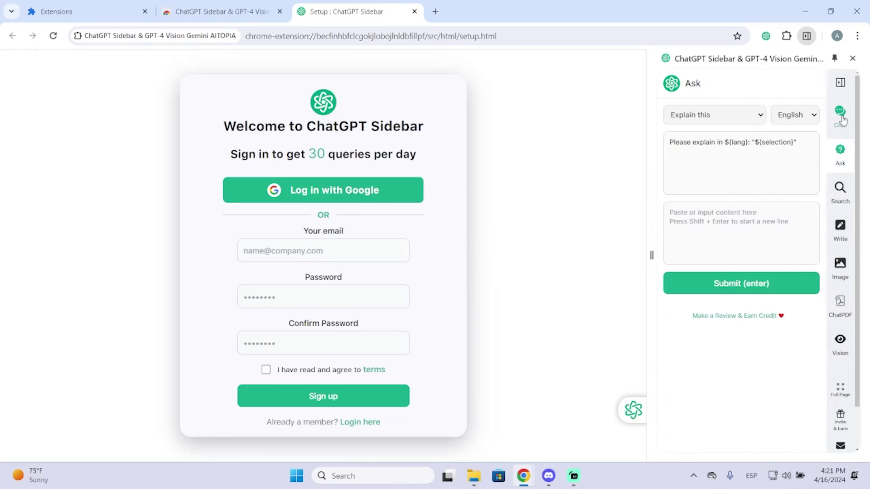
pyautogui.click(841, 116)
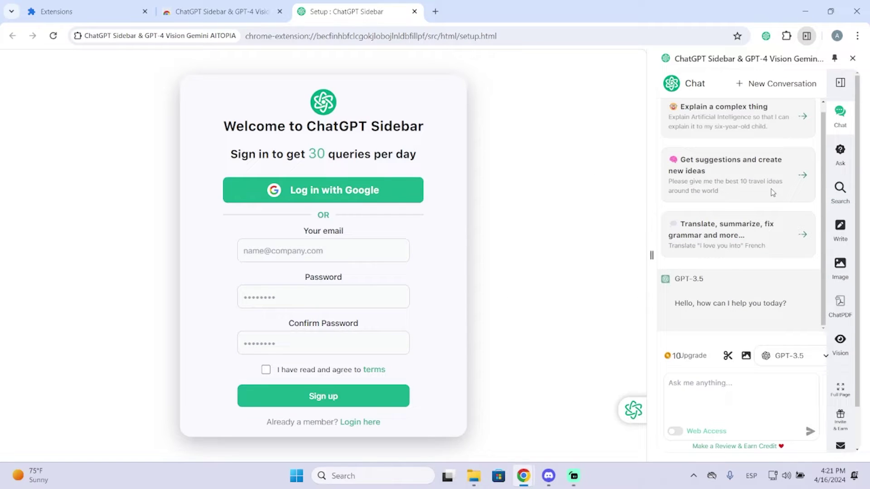
pyautogui.click(713, 175)
pyautogui.click(803, 176)
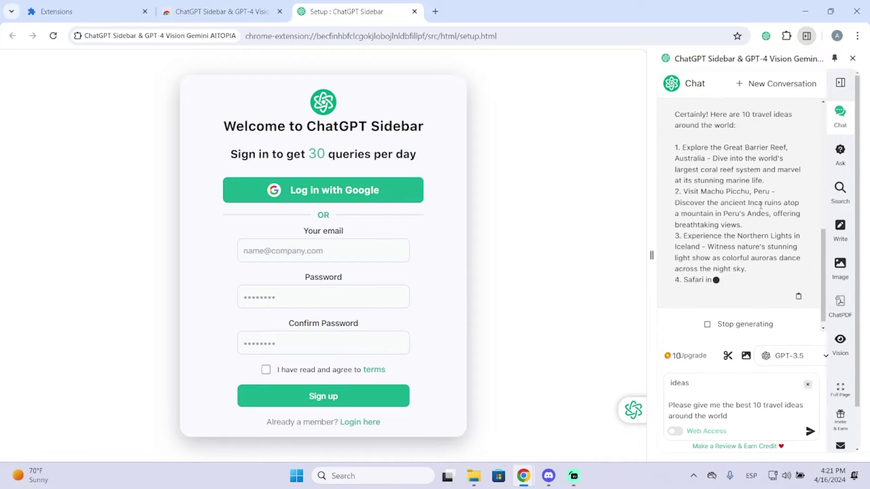
pyautogui.scroll(5, 825, 178)
pyautogui.scroll(-10, 826, 178)
pyautogui.scroll(8, 742, 268)
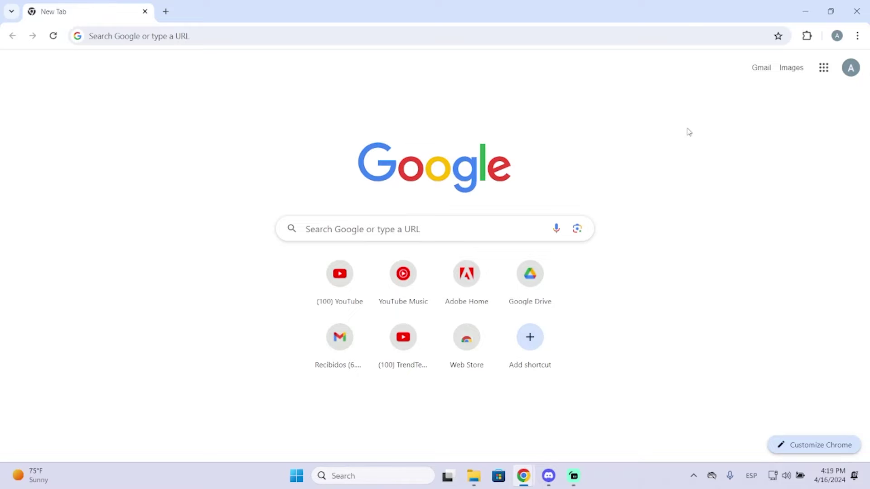
# - Go from the Manage extensions page to the Chrome Web Store
pyautogui.click(808, 35)
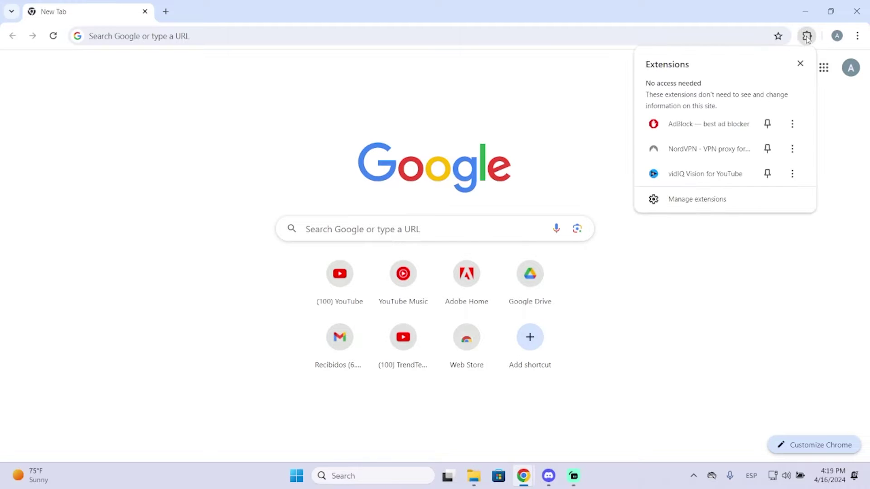
pyautogui.click(711, 200)
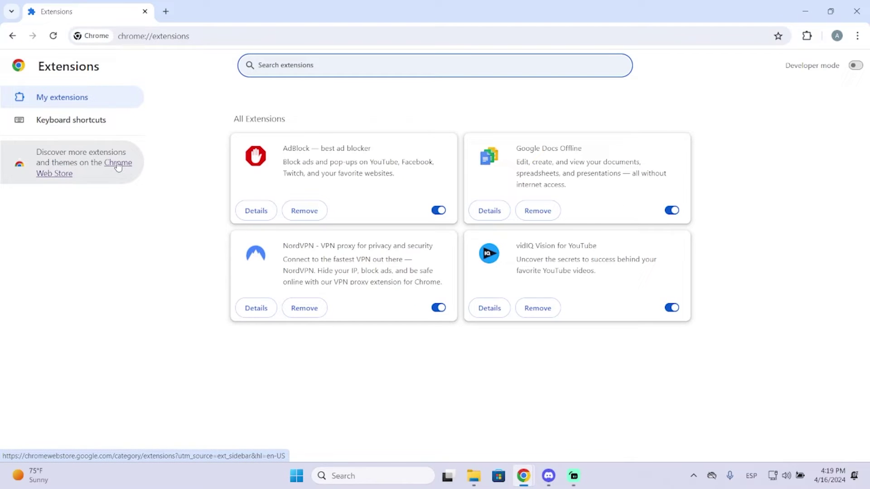
pyautogui.click(118, 167)
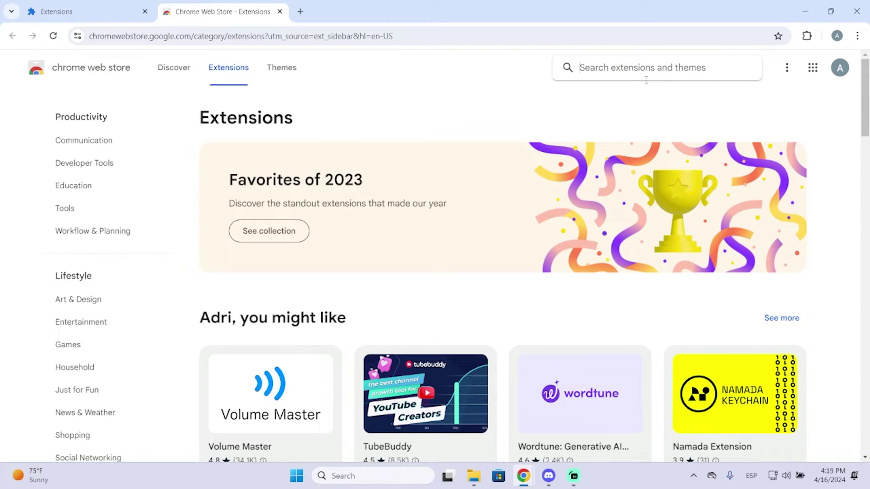
# - Search the store for 'chatgpt' and add ChatGPT Sidebar & GPT-4 Vision Gemini AITOPIA to Chrome
pyautogui.write('chatgpt')
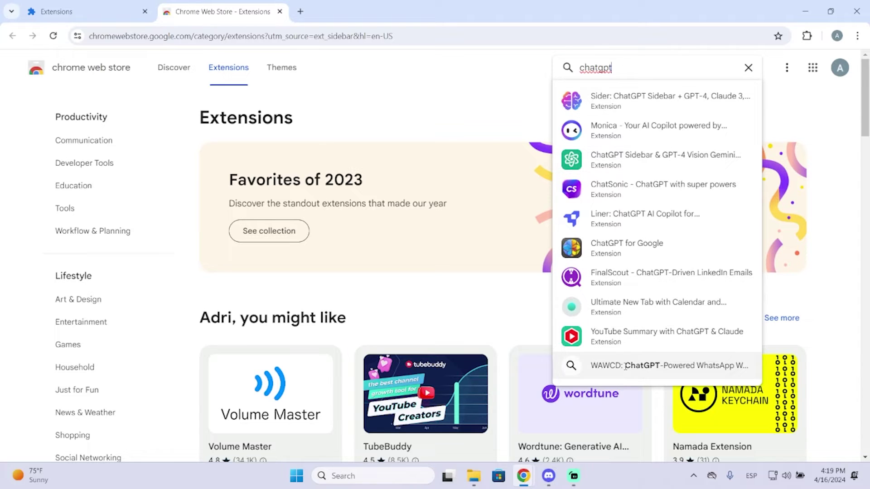
pyautogui.click(636, 159)
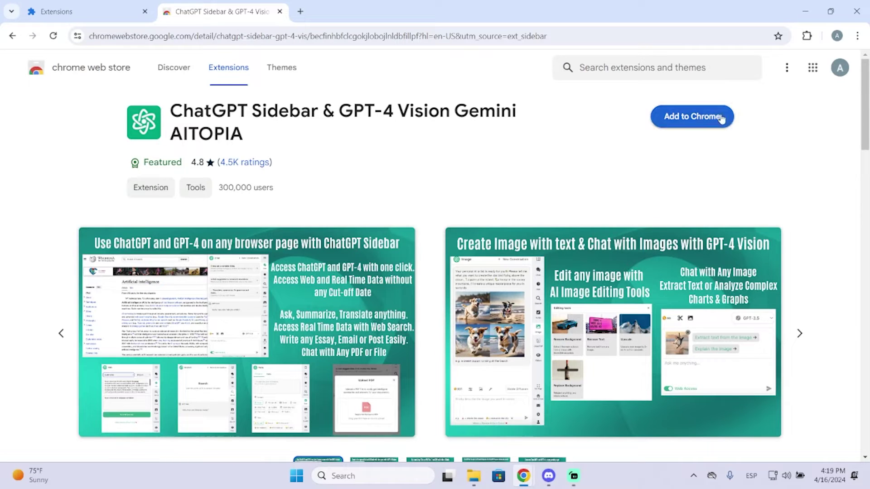
pyautogui.click(691, 120)
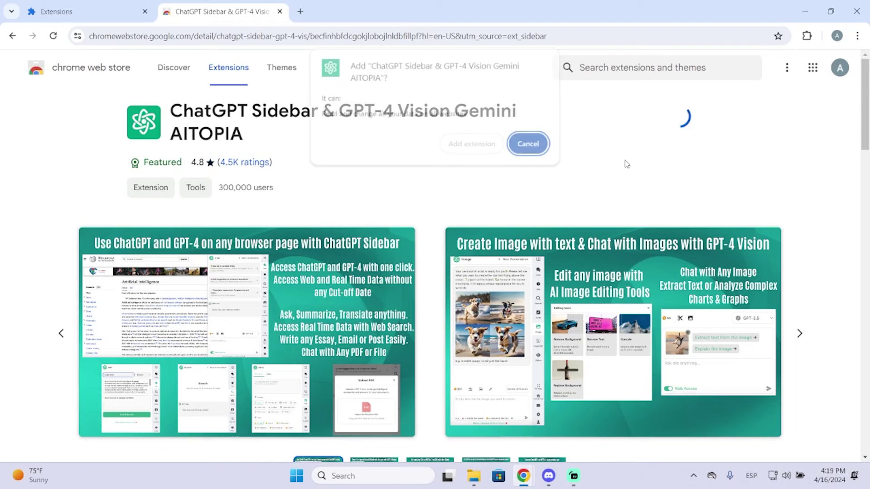
pyautogui.click(480, 146)
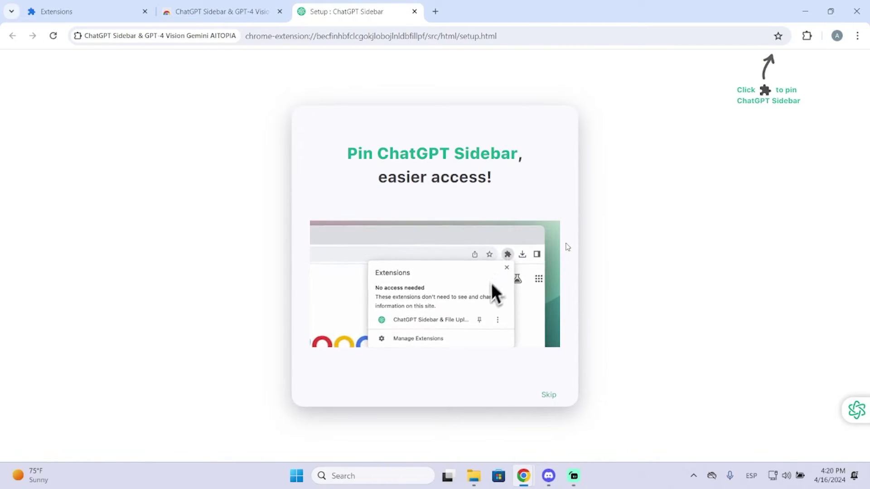
# - Pin ChatGPT Sidebar to the Chrome toolbar and skip the setup's pinning card
pyautogui.click(807, 36)
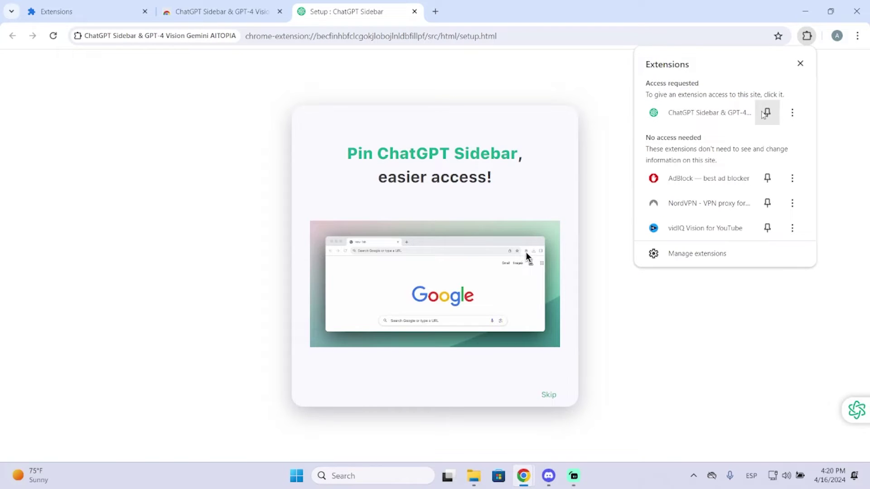
pyautogui.click(766, 114)
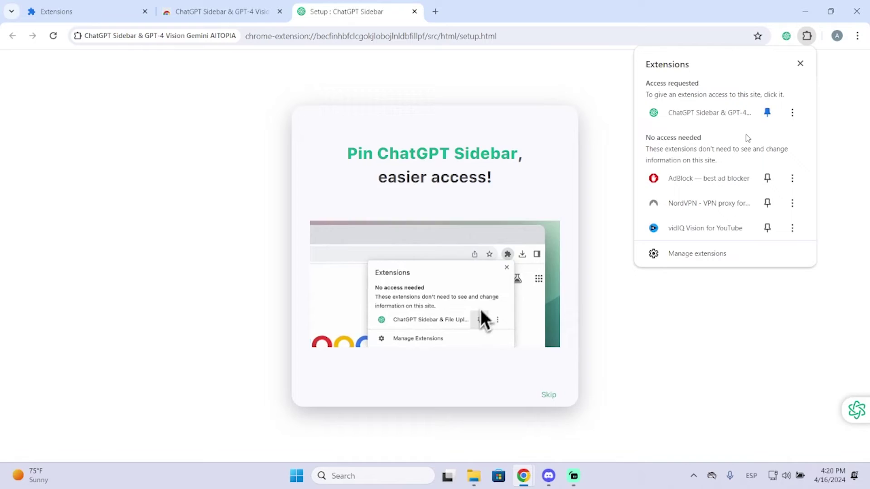
pyautogui.click(557, 132)
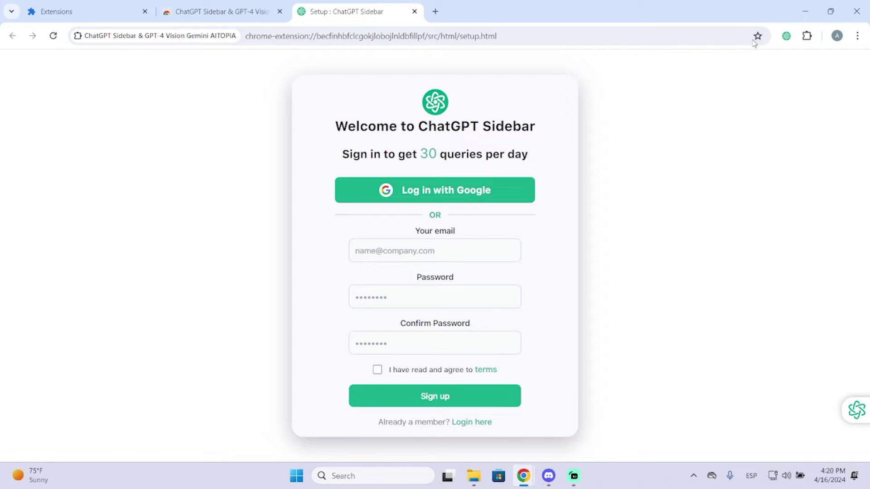
# - Open the ChatGPT Sidebar panel, preview Search, Write and ChatPDF, and close the Upload PDF dialog
pyautogui.click(787, 36)
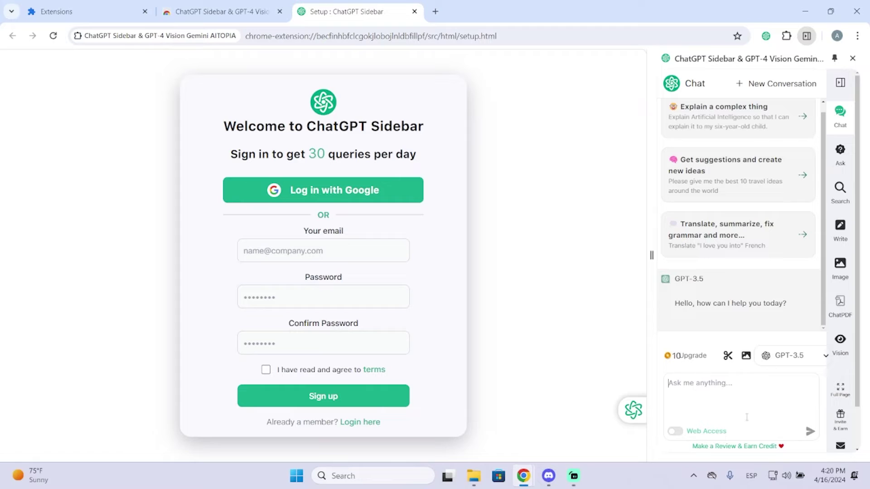
pyautogui.scroll(1, 746, 295)
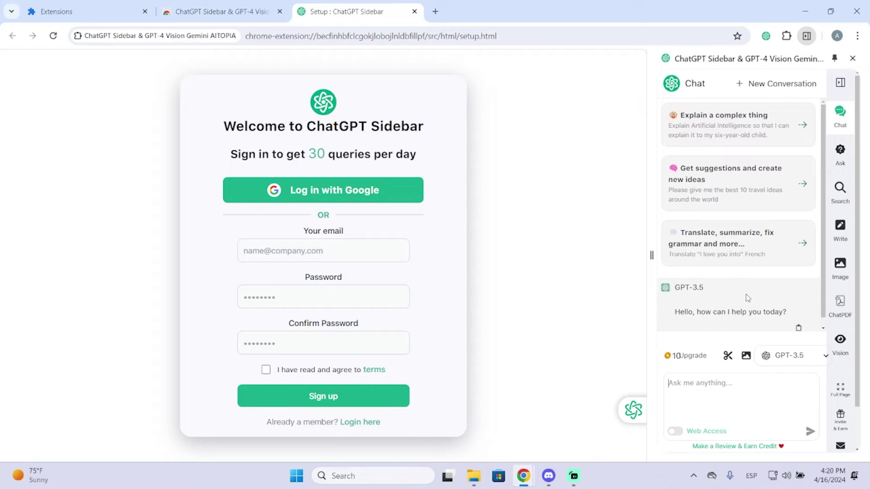
pyautogui.scroll(-1, 746, 294)
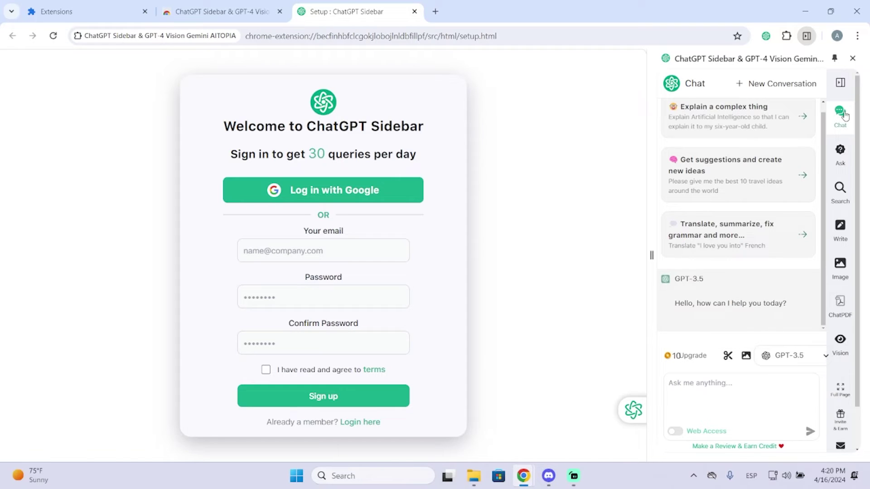
pyautogui.click(841, 193)
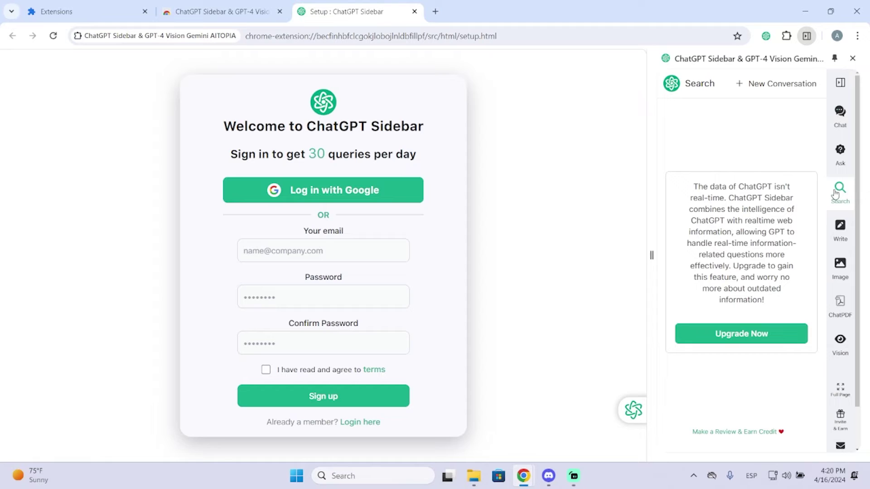
pyautogui.click(840, 229)
pyautogui.click(839, 308)
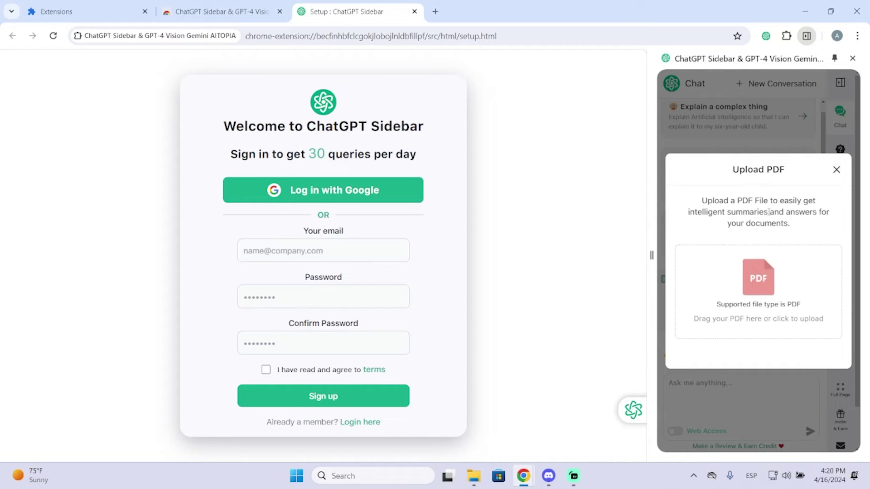
pyautogui.click(837, 170)
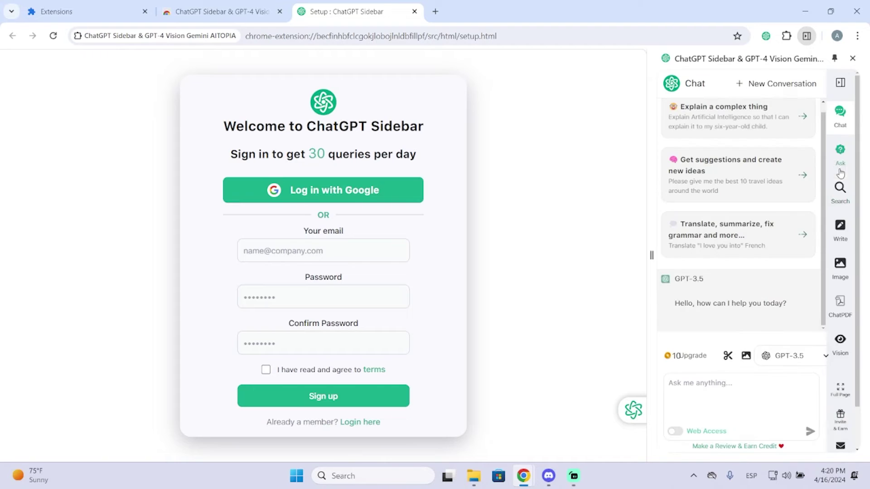
# - In the Image feature, submit the prompt 'a monkey eating a banana'
pyautogui.click(840, 271)
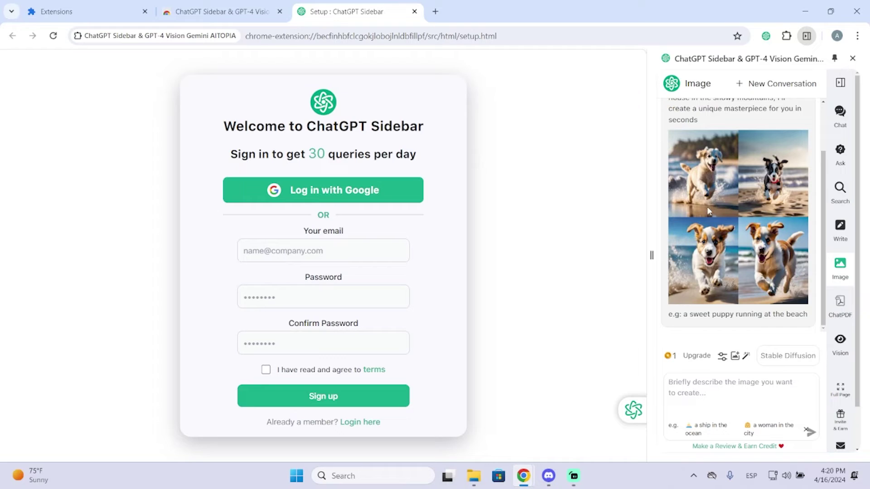
pyautogui.scroll(2, 720, 262)
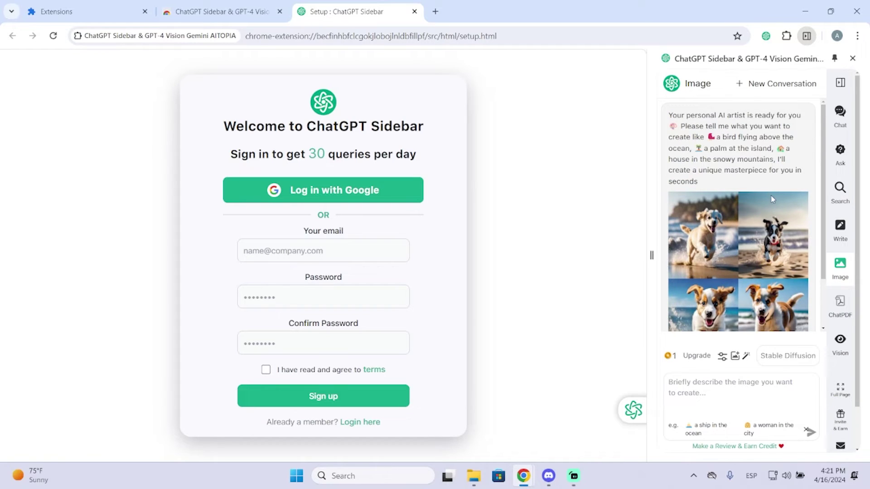
pyautogui.scroll(-2, 776, 227)
pyautogui.scroll(2, 725, 204)
pyautogui.scroll(-2, 735, 234)
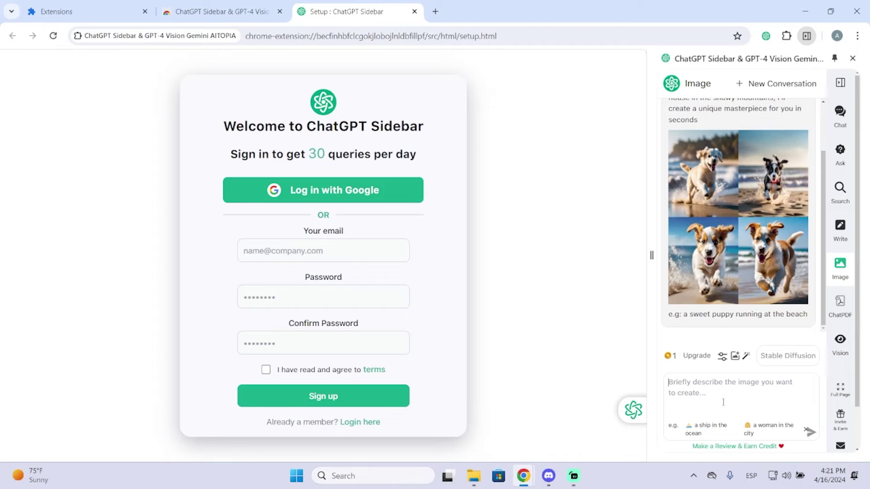
pyautogui.write('a')
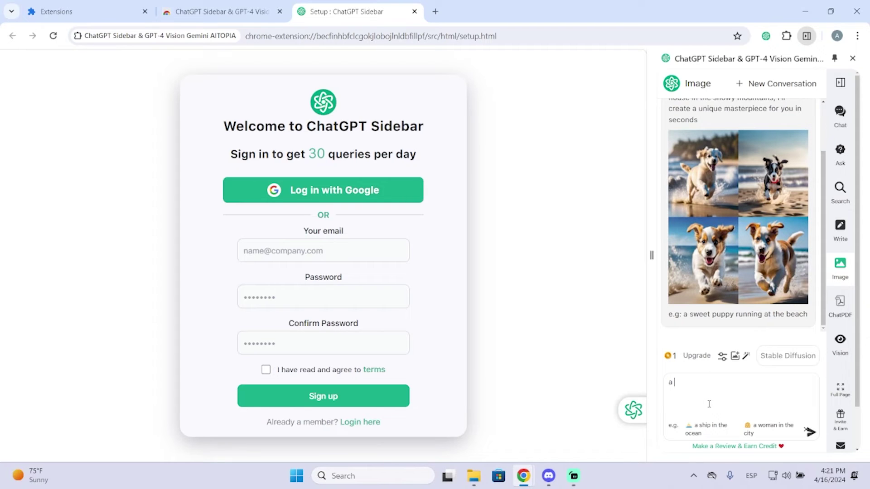
pyautogui.write(' monkey eating a banana')
pyautogui.press('Return')
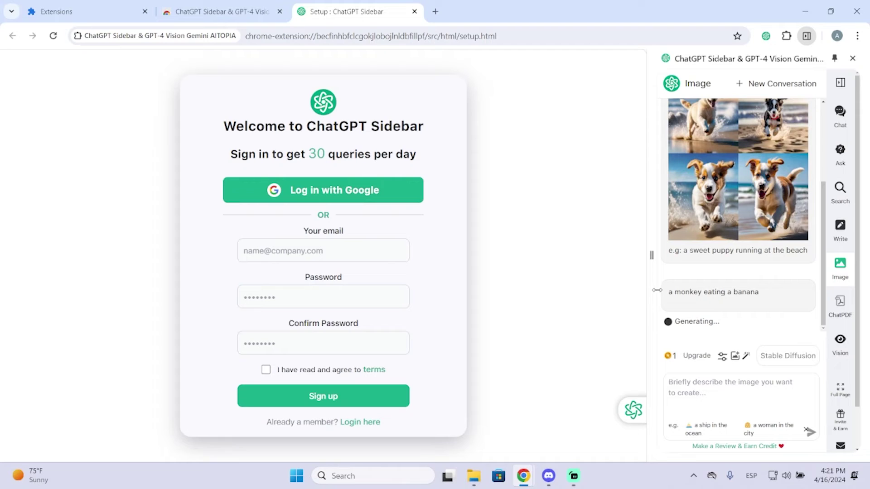
# - Regenerate the monkey image to get another version
pyautogui.moveTo(668, 292); pyautogui.dragTo(759, 293)
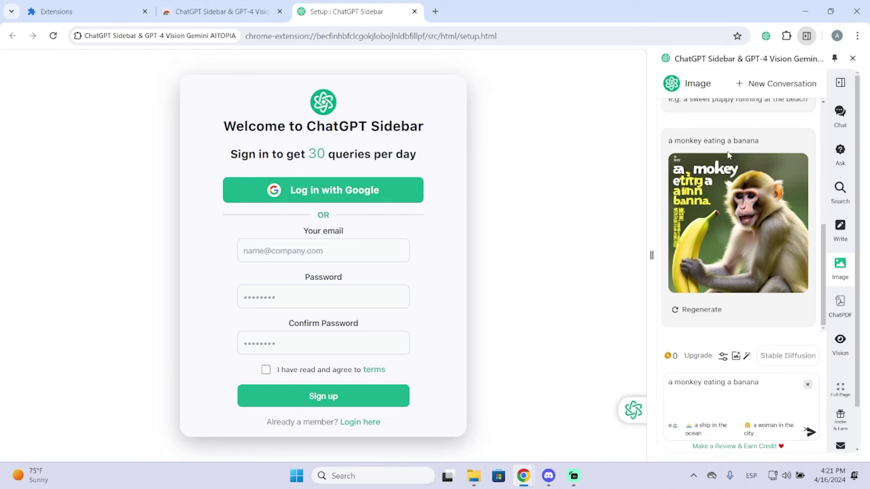
pyautogui.moveTo(735, 188)
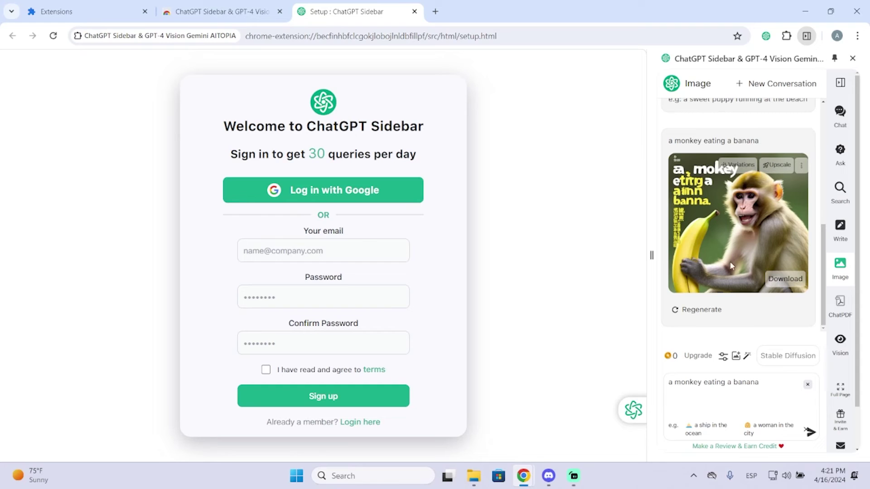
pyautogui.click(709, 314)
pyautogui.scroll(5, 770, 254)
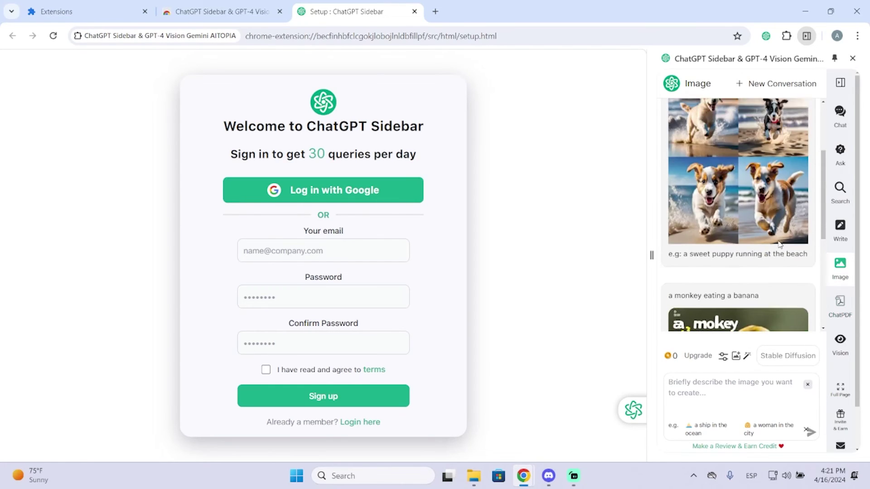
pyautogui.scroll(-3, 785, 247)
# - Send the 'best 10 travel ideas around the world' prompt card from Chat to GPT-3.5
pyautogui.click(840, 152)
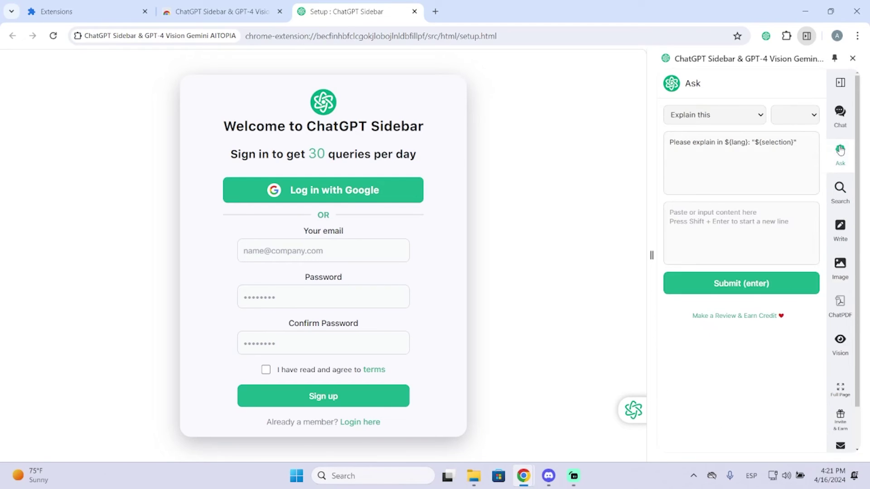
pyautogui.click(840, 115)
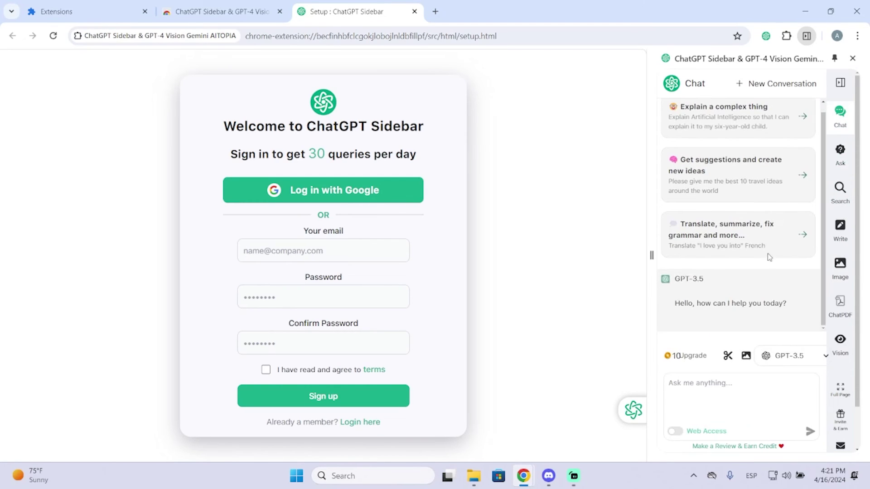
pyautogui.scroll(1, 717, 266)
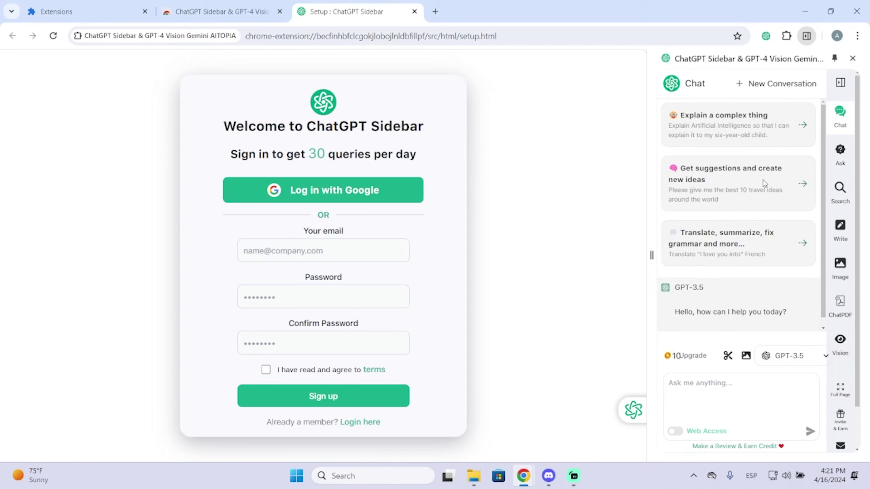
pyautogui.scroll(-1, 747, 188)
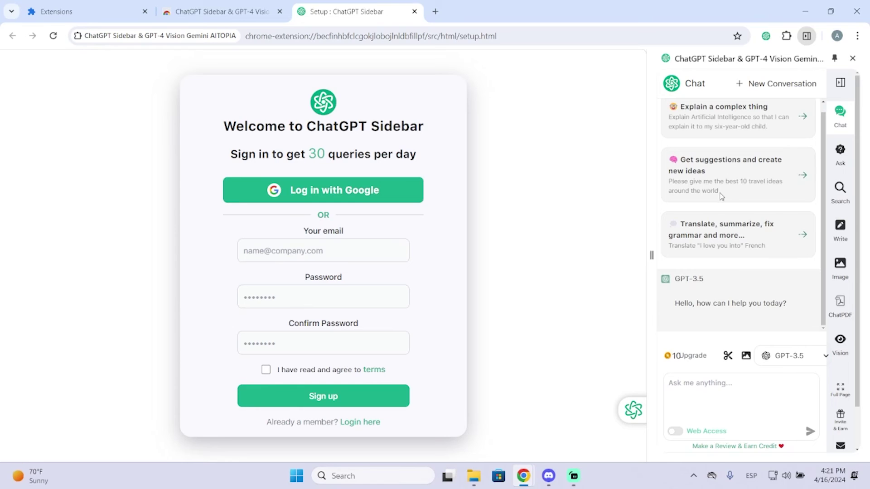
pyautogui.moveTo(723, 194); pyautogui.dragTo(685, 171)
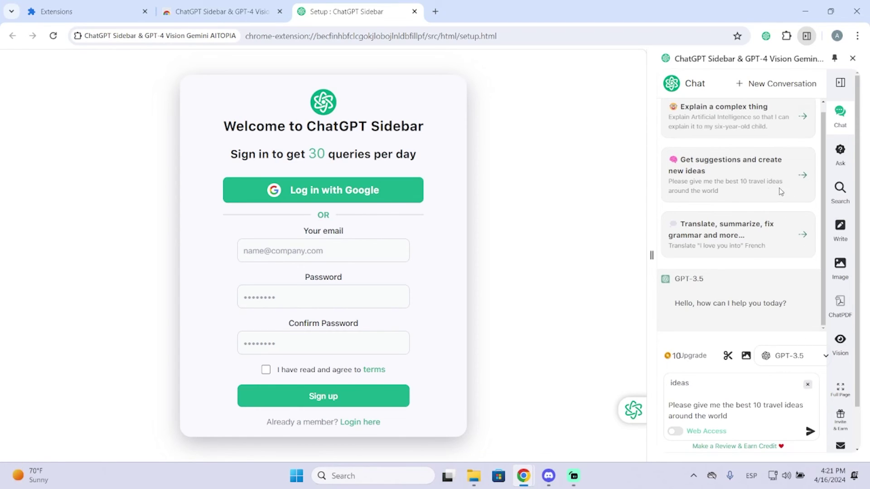
pyautogui.click(804, 179)
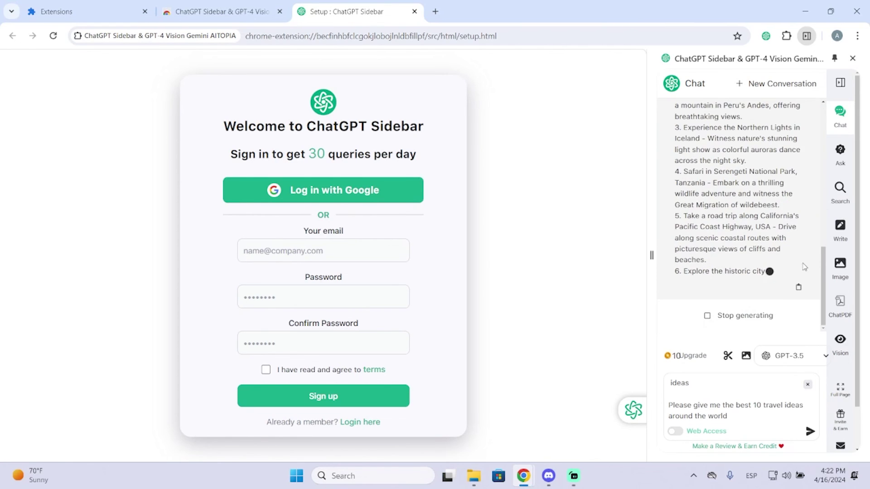
pyautogui.moveTo(821, 257); pyautogui.dragTo(739, 262)
pyautogui.scroll(5, 739, 262)
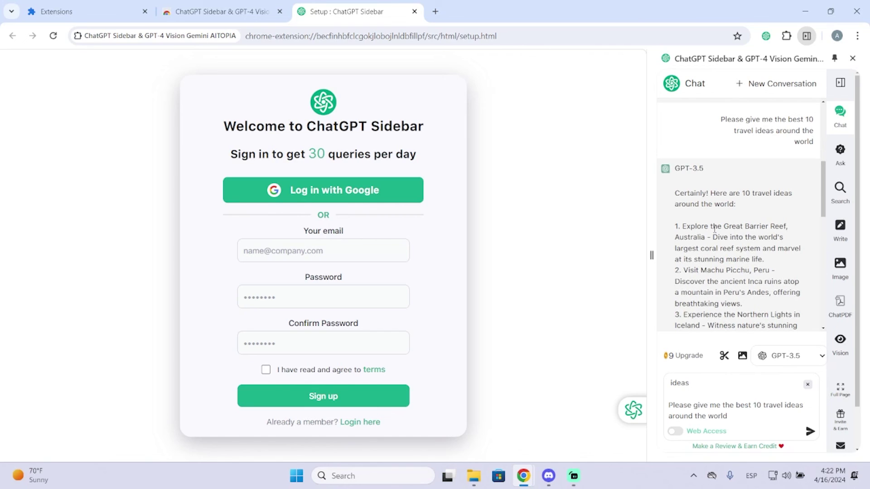
# - Remove ChatGPT Sidebar from Chrome and confirm the removal
pyautogui.click(787, 41)
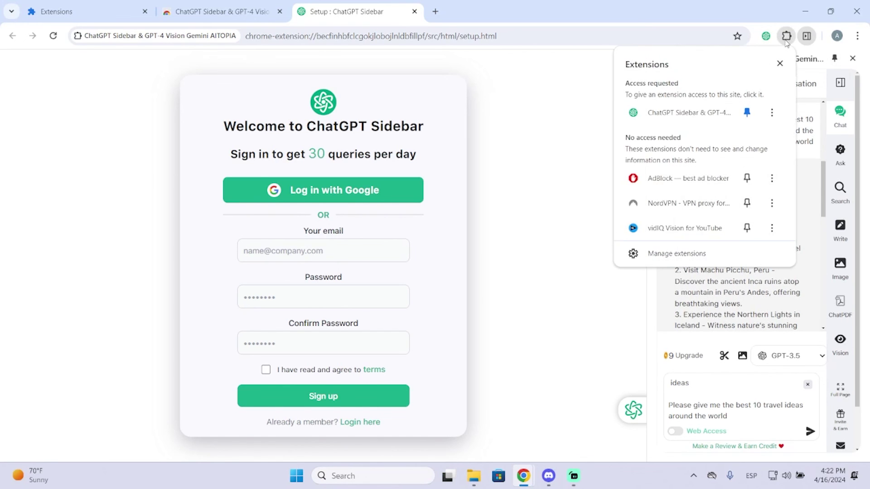
pyautogui.click(774, 119)
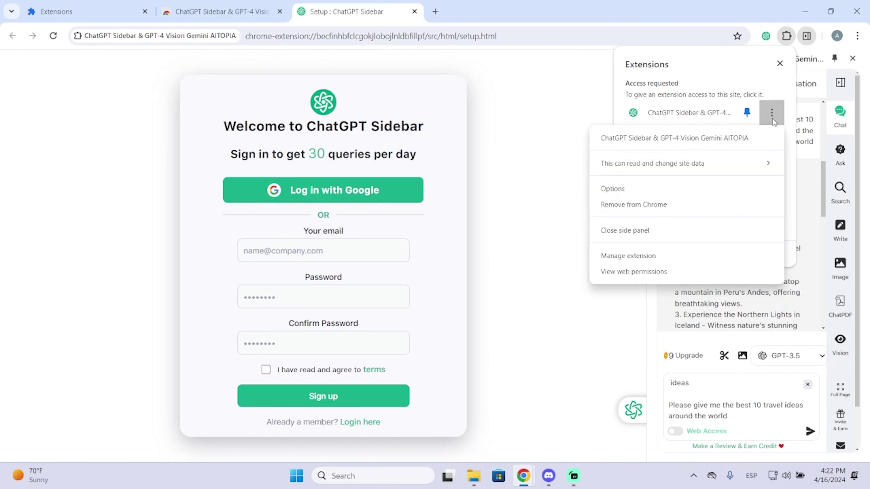
pyautogui.click(659, 211)
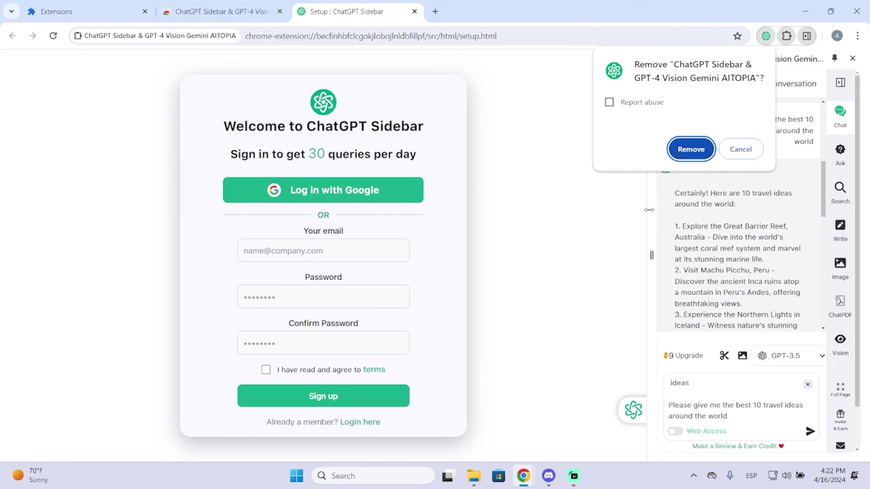
pyautogui.click(695, 151)
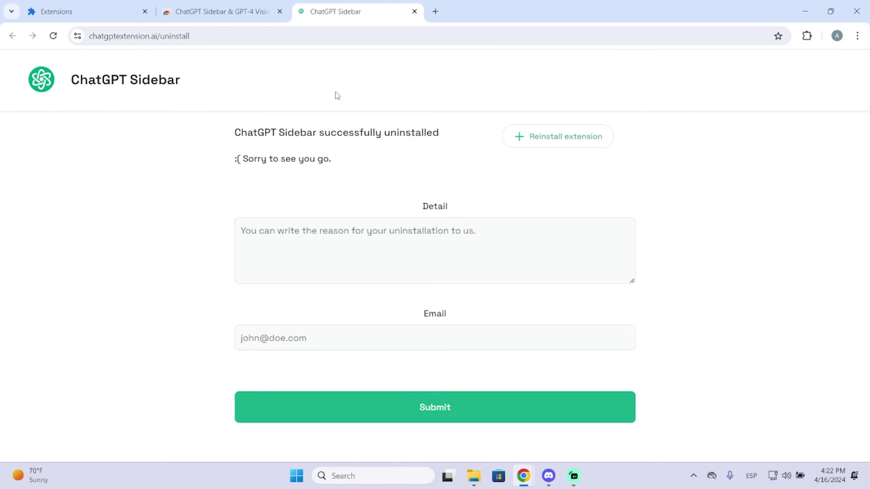
# - Open Manage extensions to check that ChatGPT Sidebar is no longer listed
pyautogui.click(807, 36)
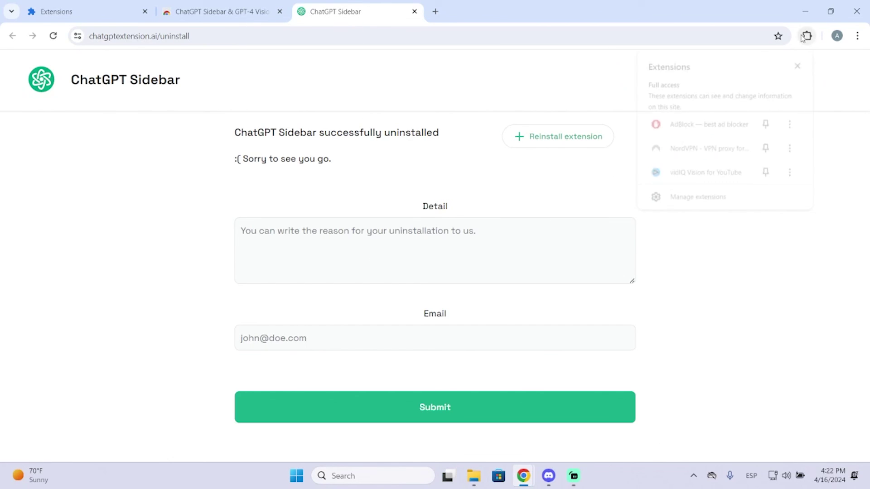
pyautogui.click(703, 199)
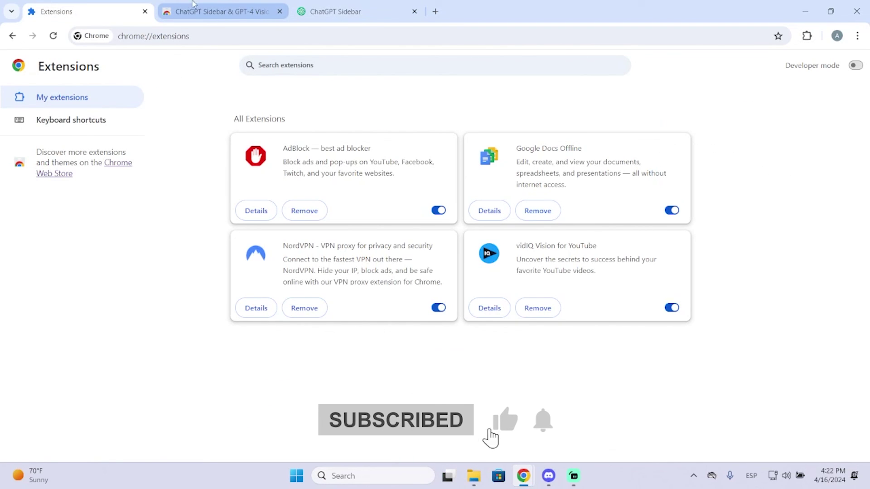
pyautogui.moveTo(243, 18)
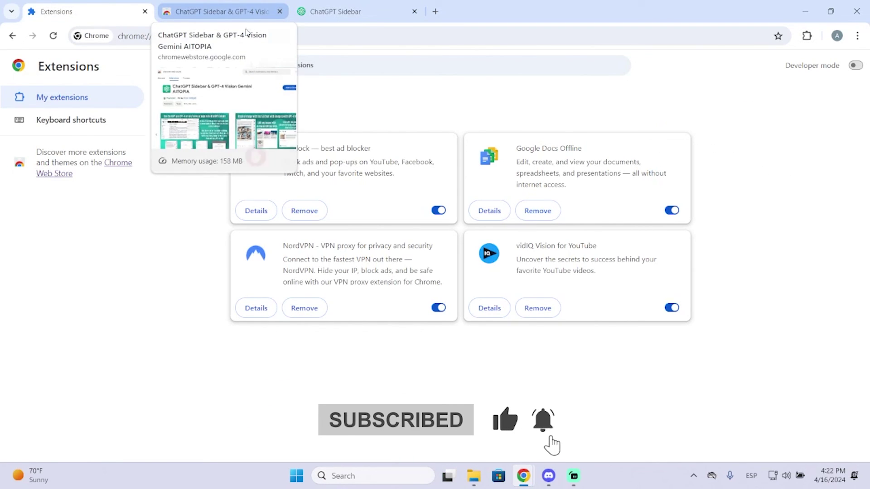